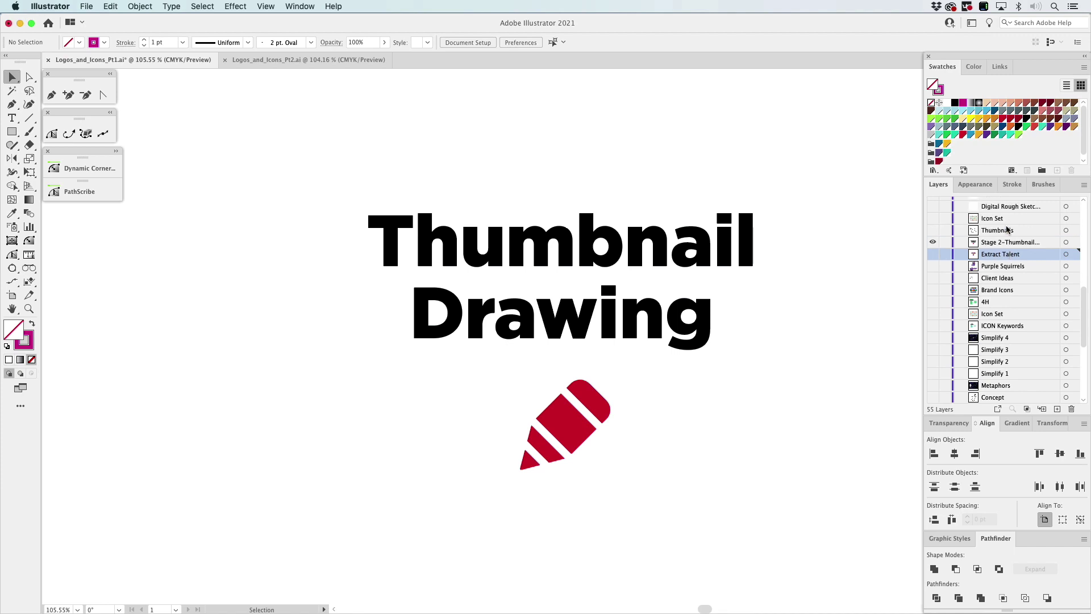
scroll(1007, 230, "up", 2)
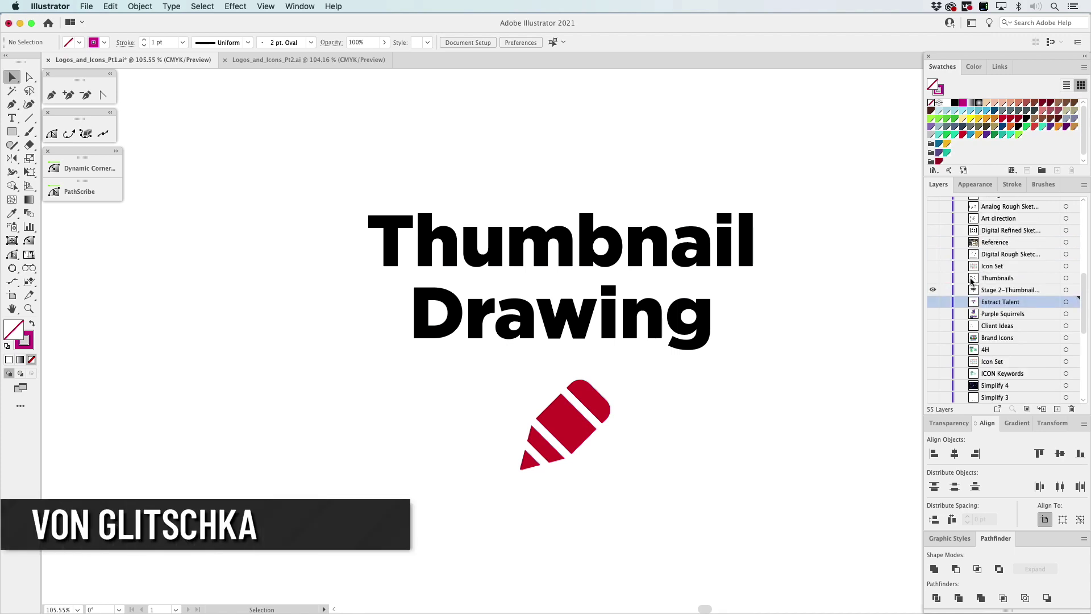
left_click(933, 278)
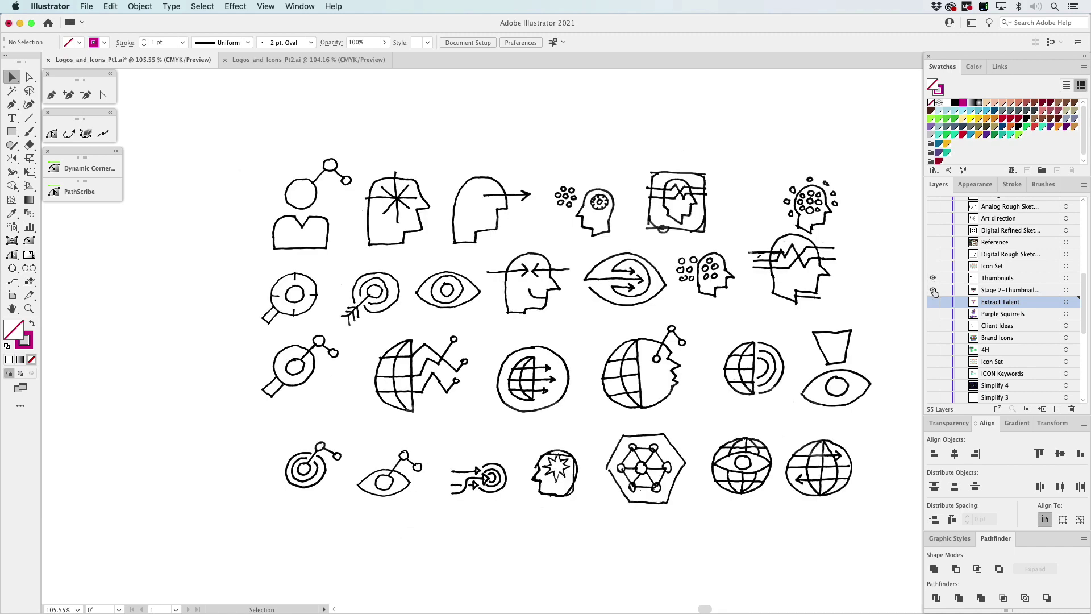
left_click(1003, 278)
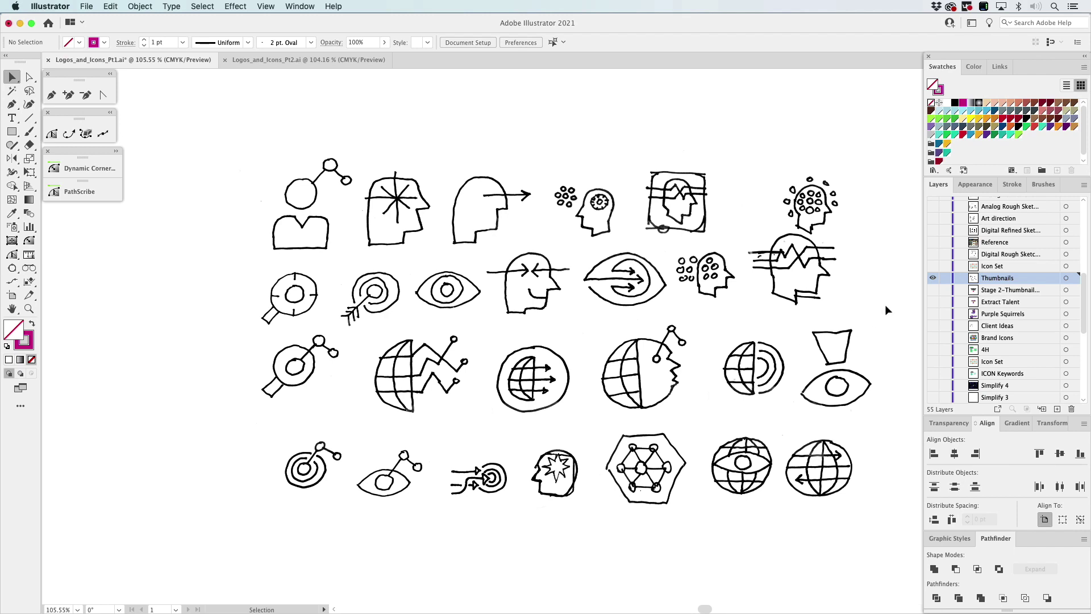
- Show the Icon Set's coloured circle icons, then the Digital Rough Sketch tablet deer sketches
left_click(933, 267)
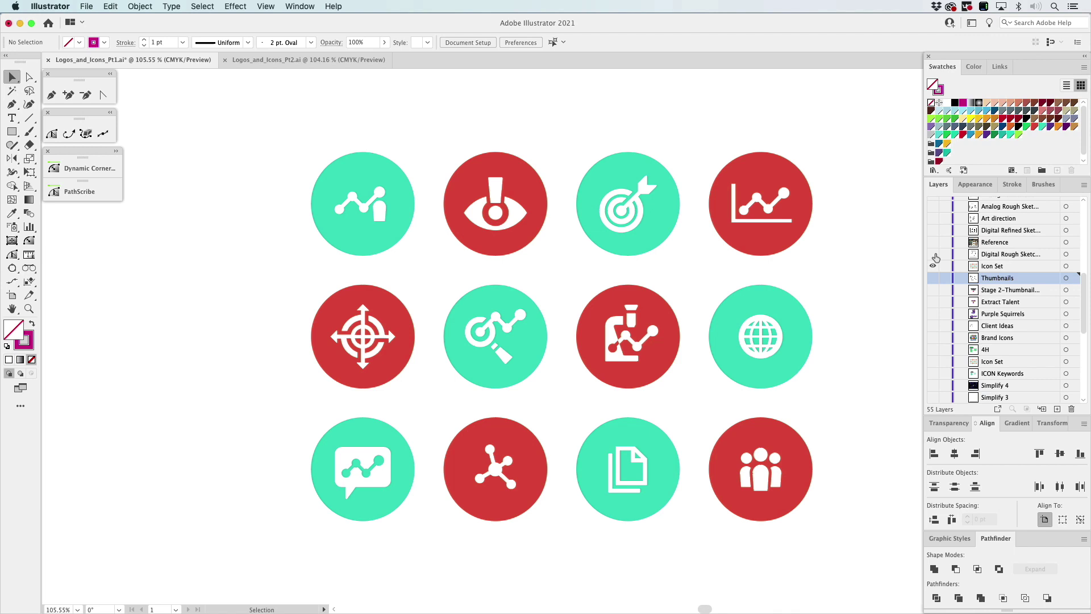
left_click(934, 254)
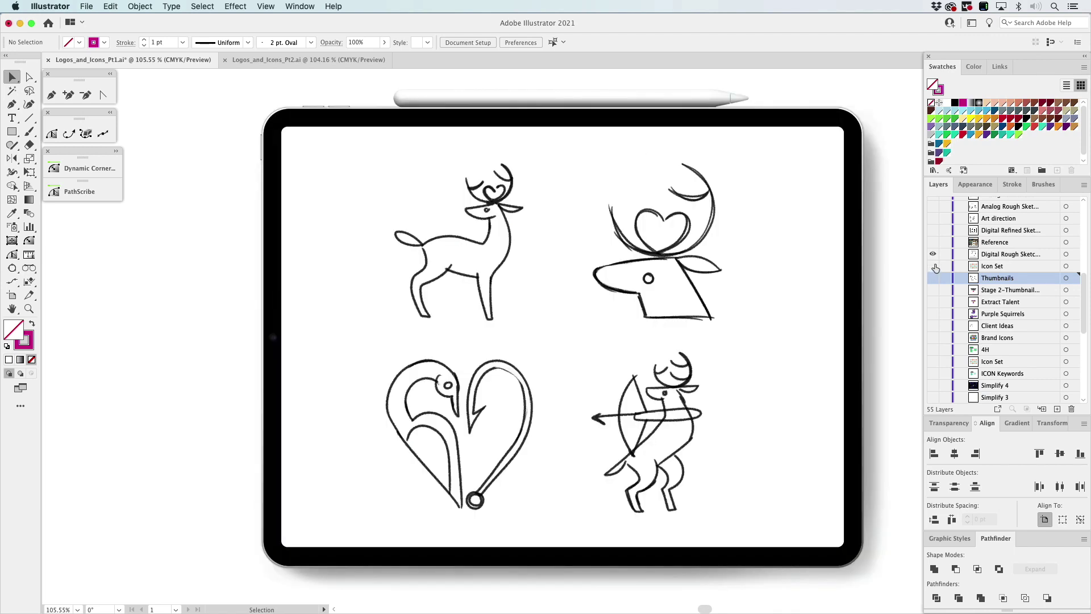
left_click(996, 257)
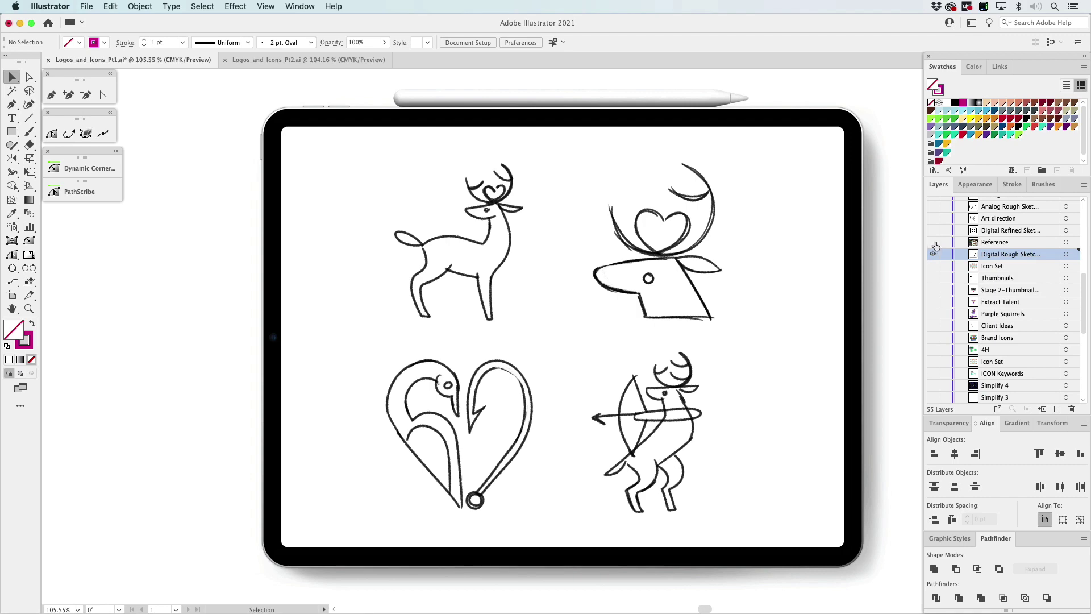
- Turn on the Reference layer to display the deer and elk photo collage
left_click(934, 244)
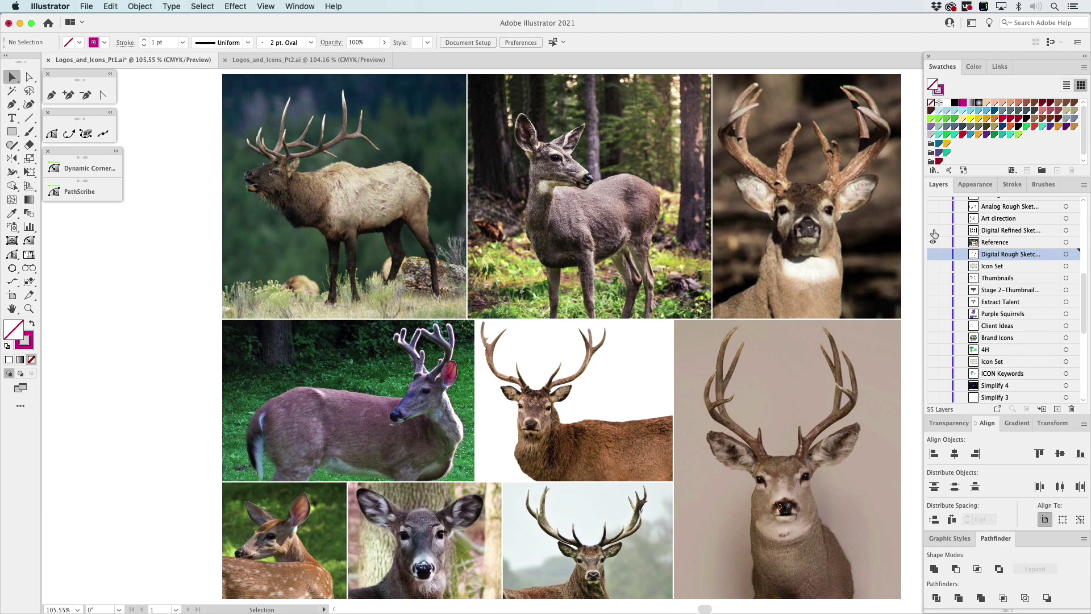
- Show the refined deer designs, hide the Reference photos, then reveal the Art direction archer-deer sketch
left_click(934, 231)
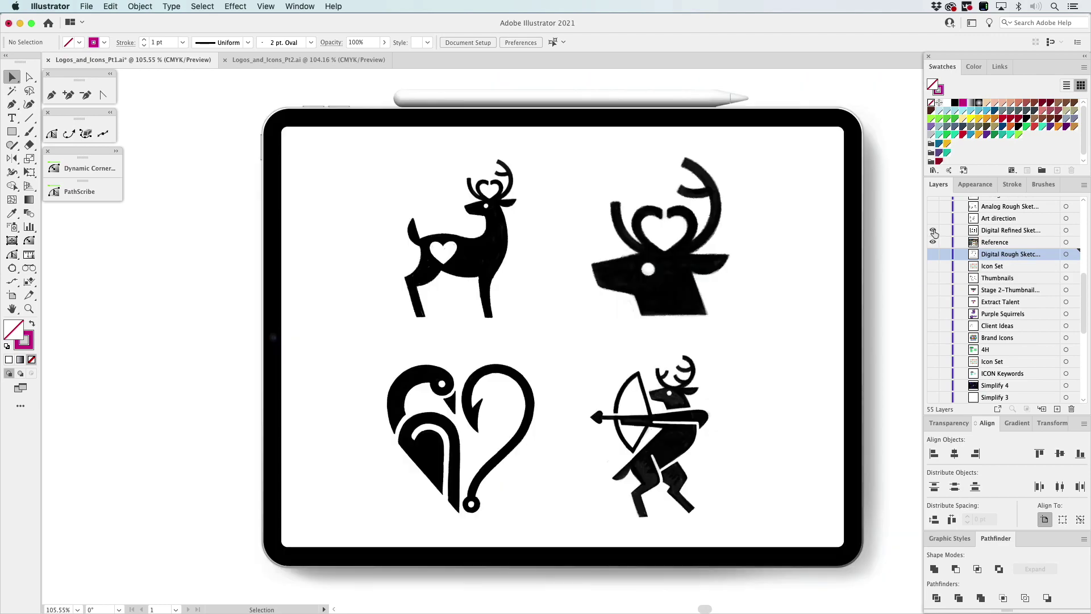
left_click(933, 242)
left_click(987, 231)
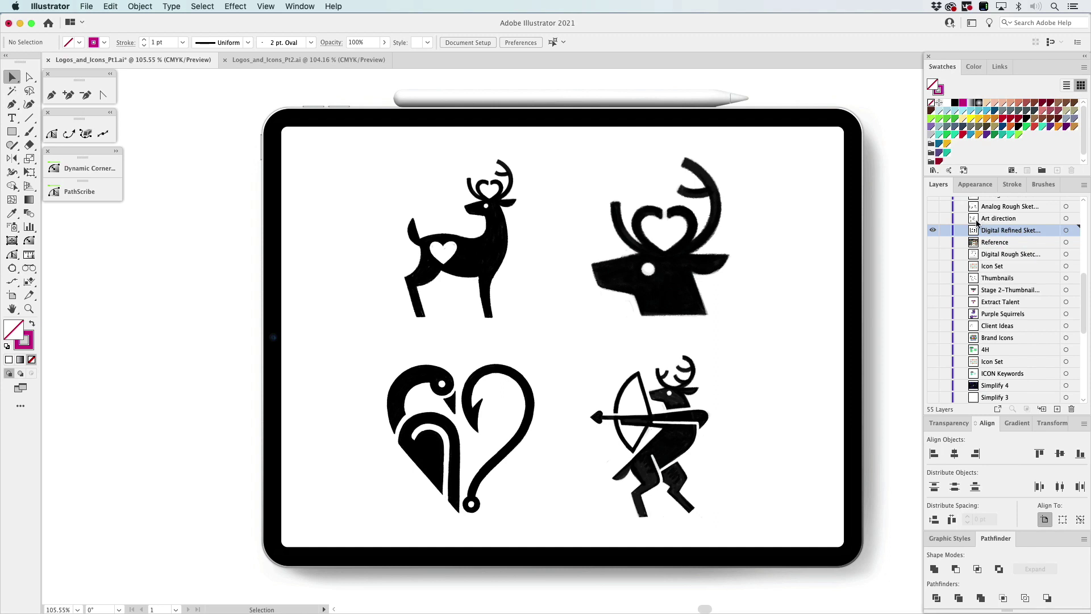
left_click(933, 218)
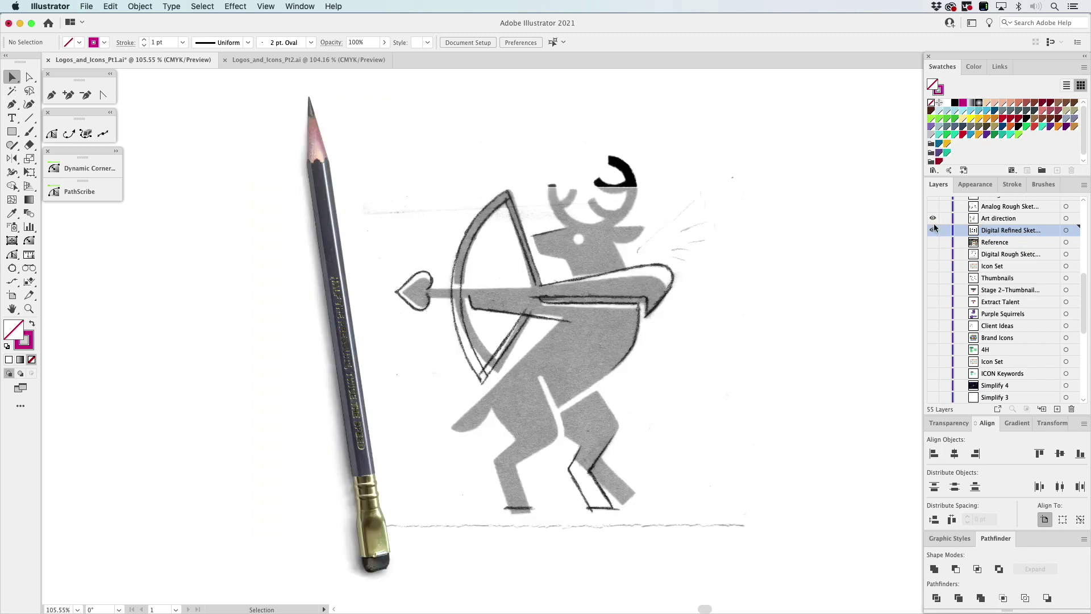
- Hide the refined deer designs, select the Art direction layer and scroll up the Layers list
left_click(933, 230)
left_click(989, 219)
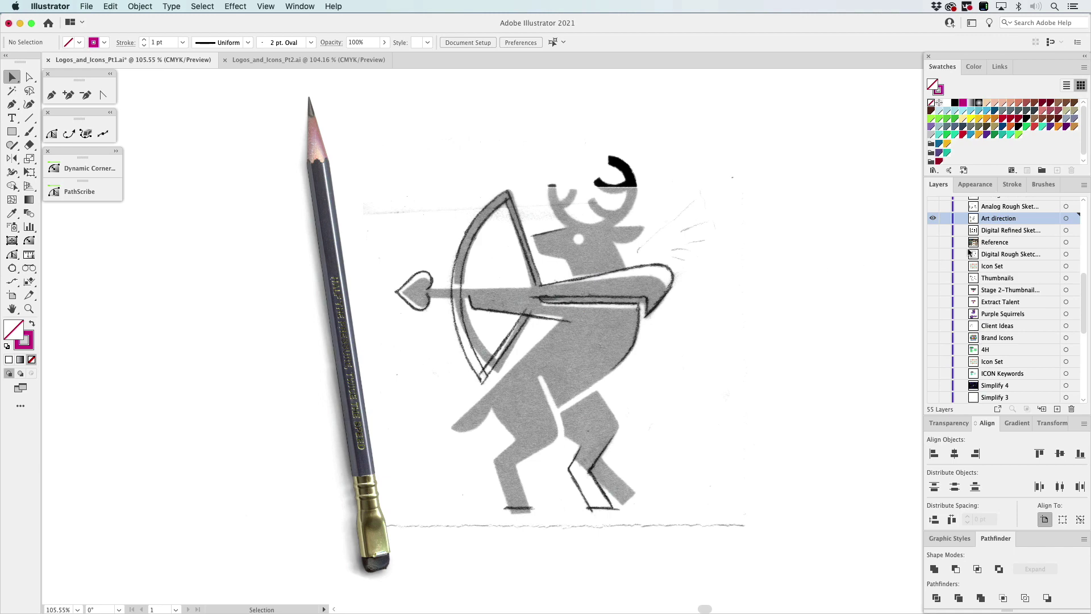
scroll(977, 216, "up", 3)
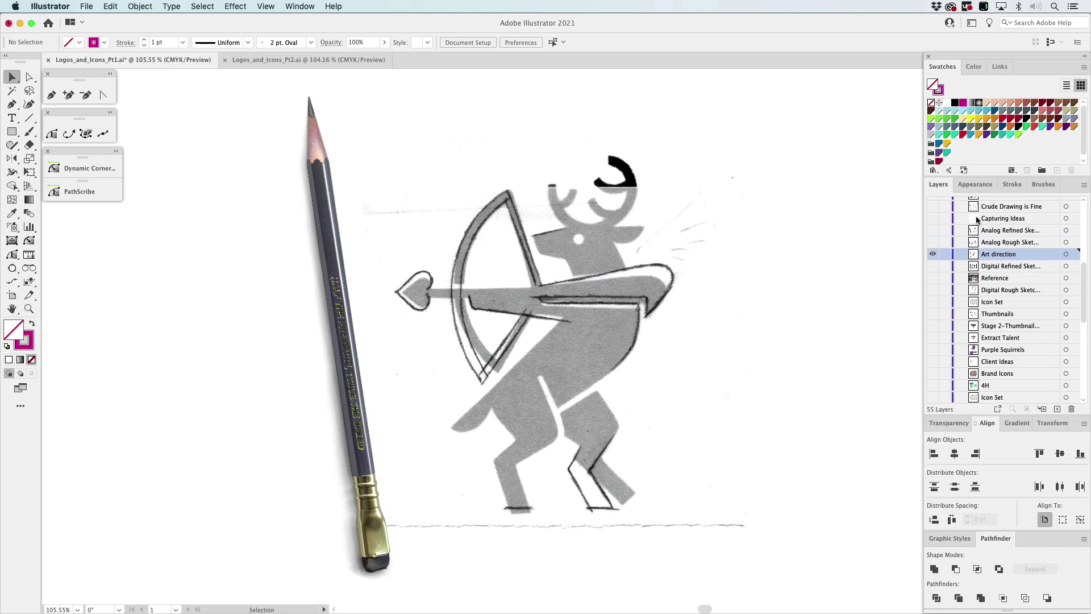
- Show the Analog Rough Sketch pencil hearts, select that layer, then turn on Analog Refined Sketch
left_click(934, 244, "alt")
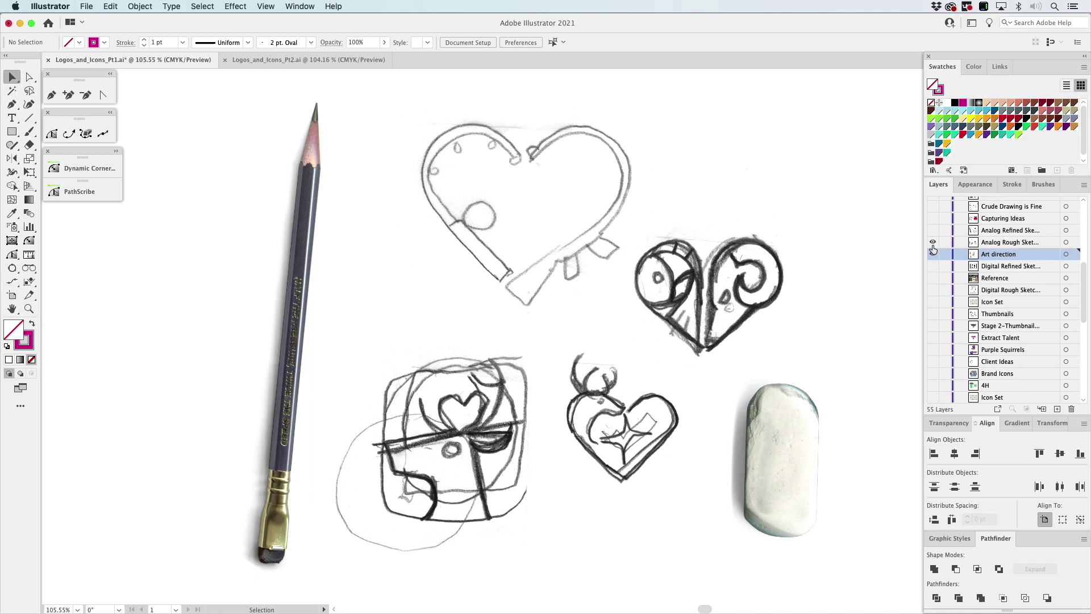
left_click(1004, 243)
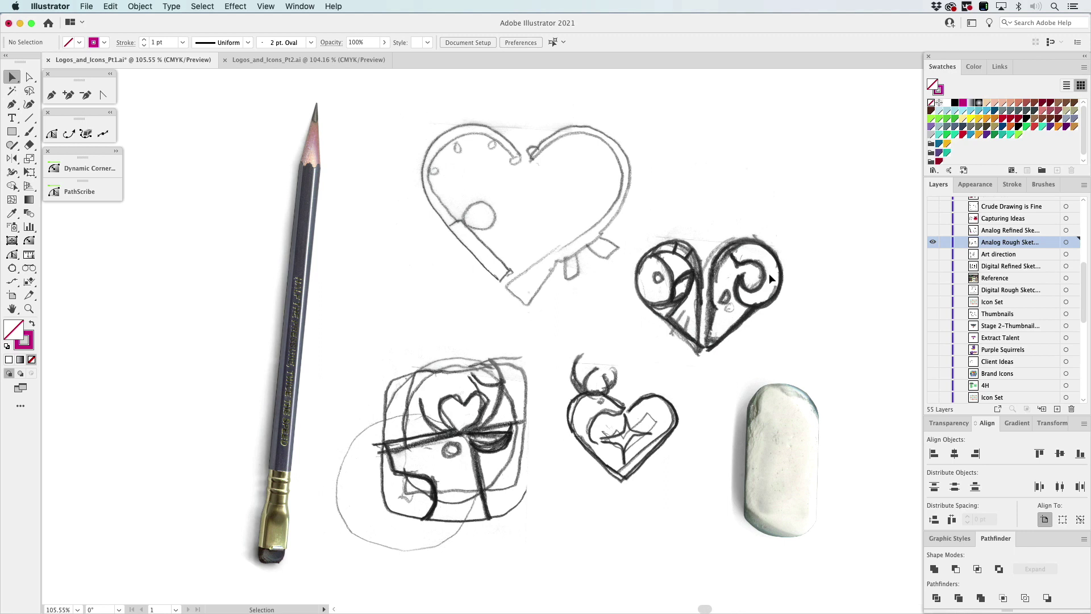
left_click(932, 232)
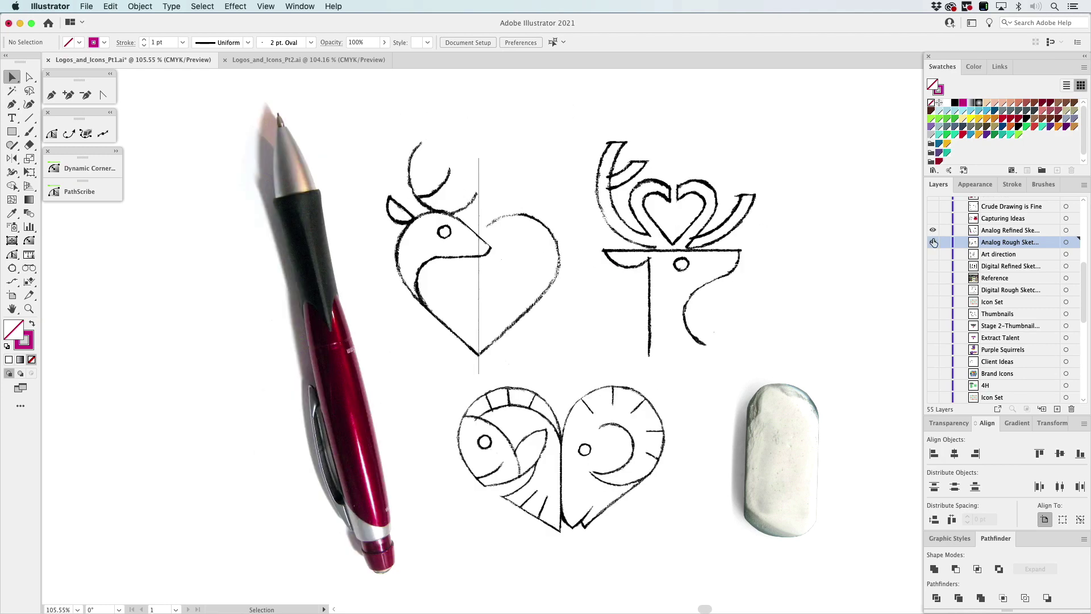
- Select Analog Refined Sketch and turn on the Capturing Ideas mask artwork
left_click(983, 232)
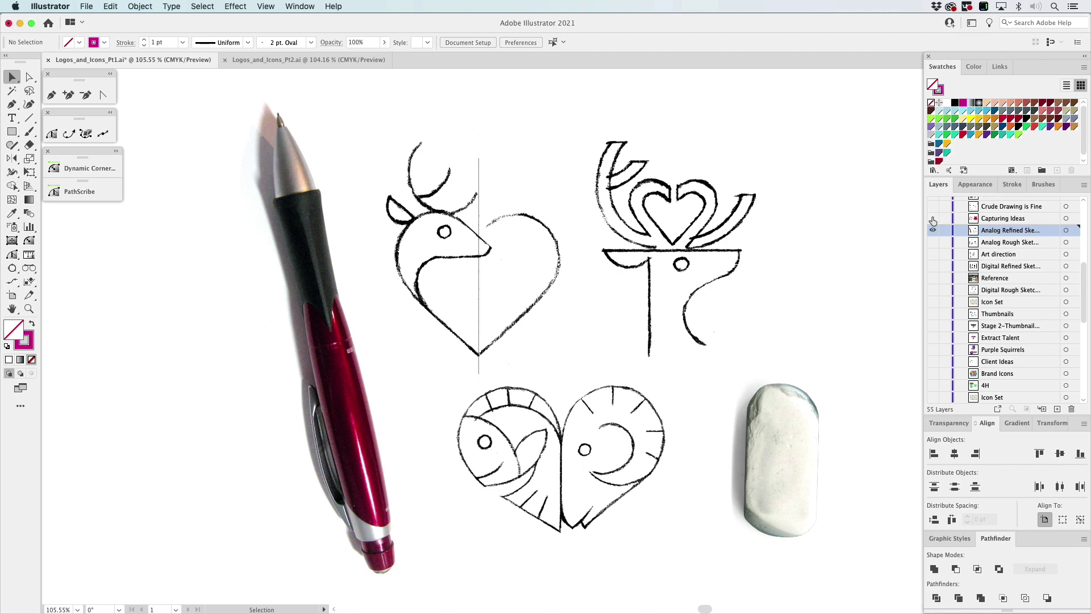
left_click(932, 218)
- Hide the inked deer-heart drawings, select Capturing Ideas, and show the Crude Drawing is Fine sketches
left_click(933, 229)
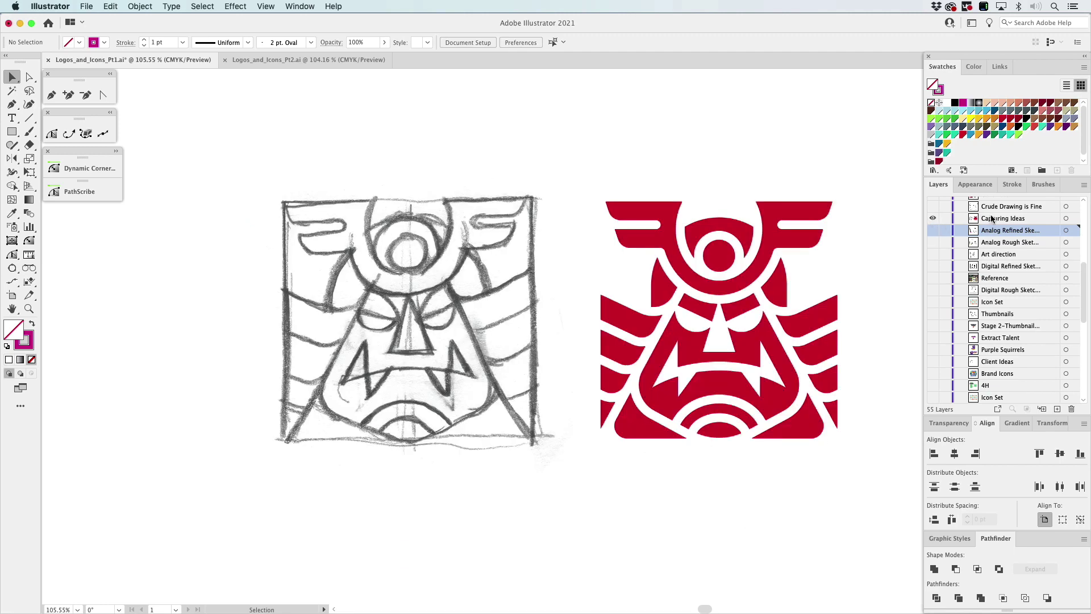
left_click(990, 220)
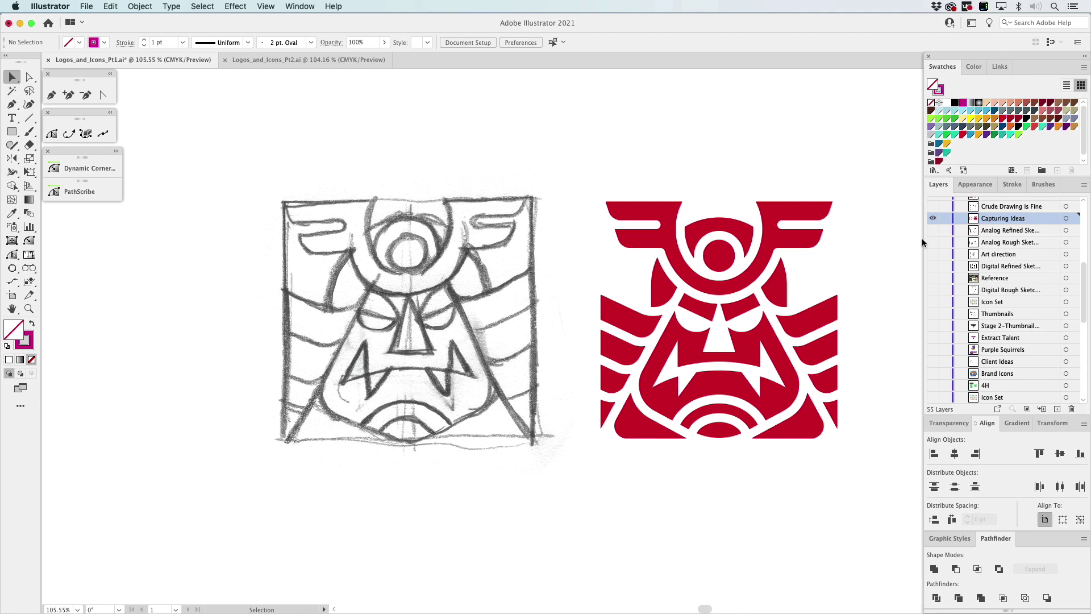
scroll(980, 223, "up", 1)
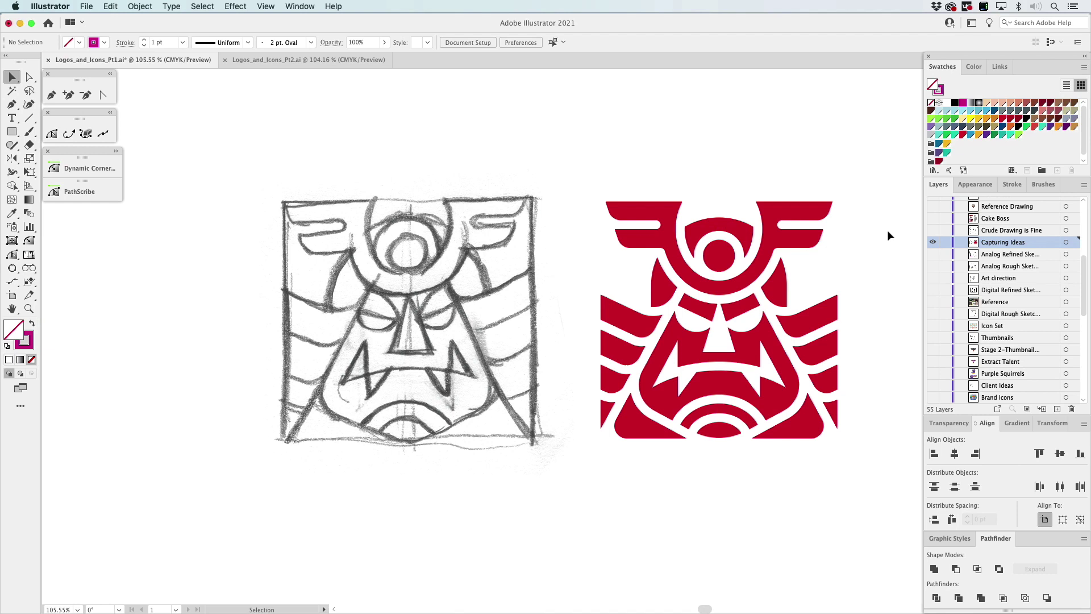
left_click(932, 240)
left_click(933, 230)
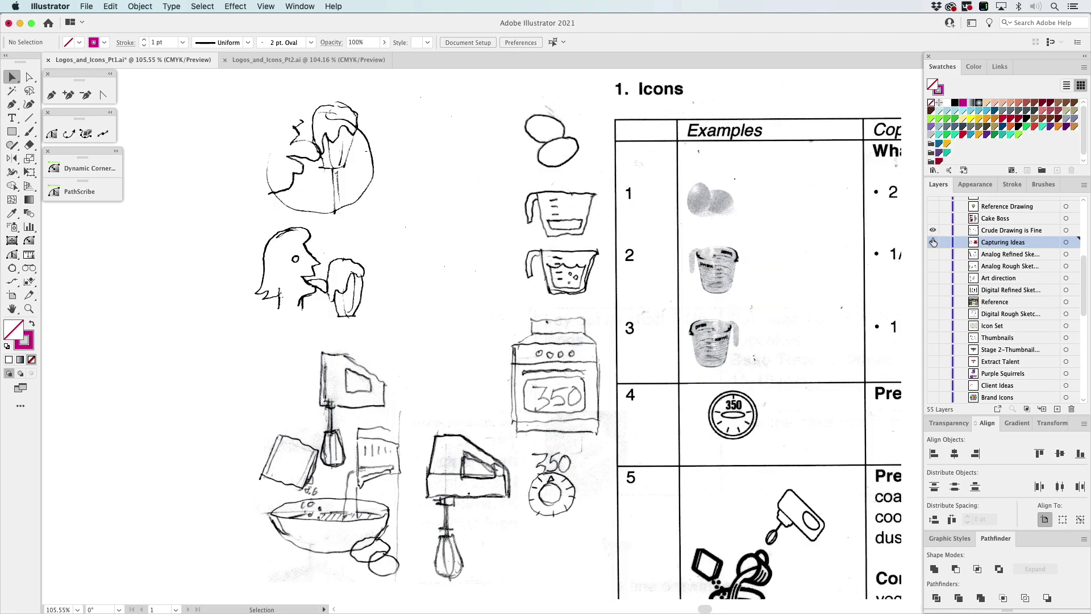
- Hide the Capturing Ideas mask, select Crude Drawing is Fine, and turn on the Cake Boss layer
left_click(933, 242)
left_click(1002, 230)
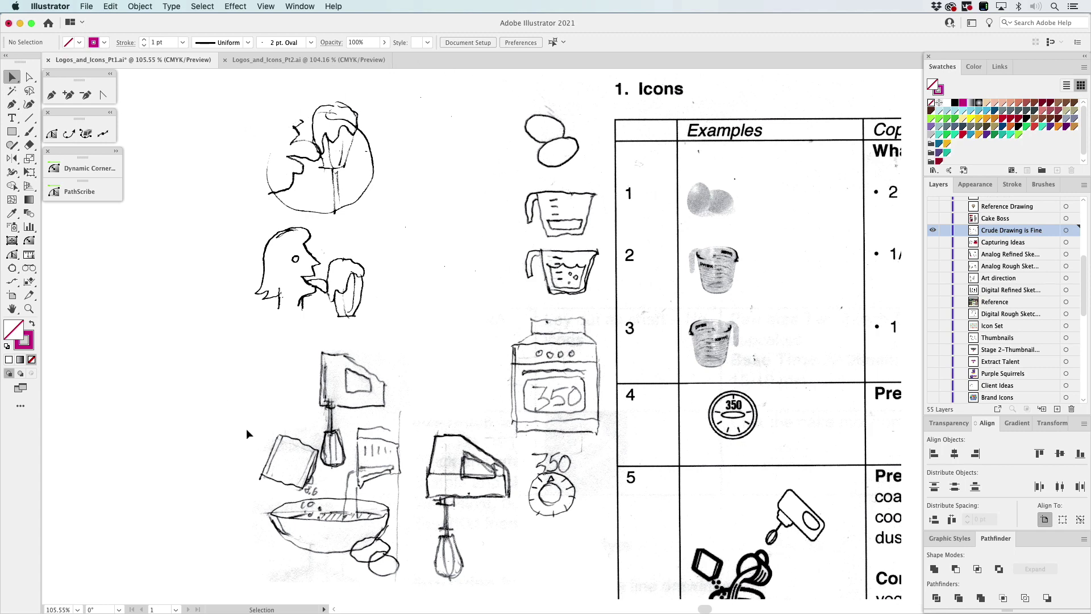
left_click(933, 221)
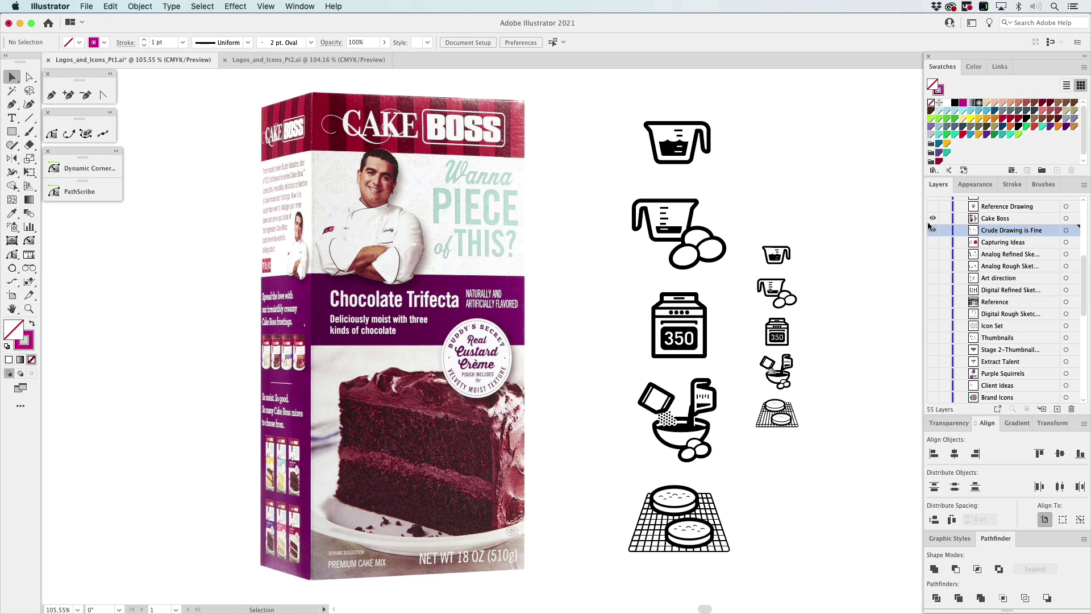
- Turn off the Cake Boss layer to reveal the centre-lined deer-head photo
left_click(933, 208, "alt")
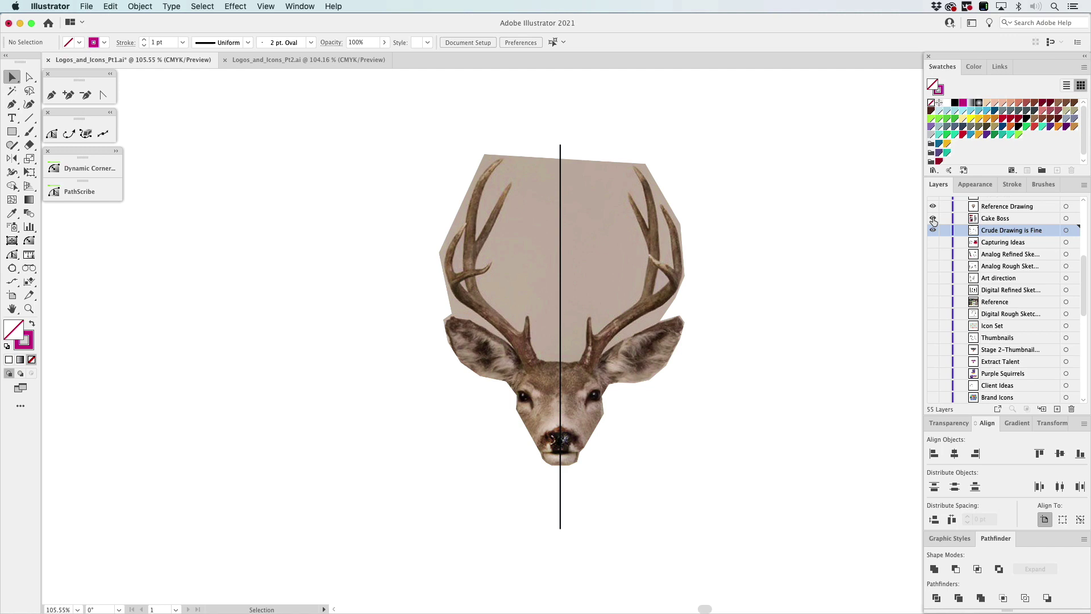
- Show the Deer Sketch layer over the photo, then the Symmetric layer's clean left-half deer
scroll(976, 283, "up", 8)
scroll(973, 323, "down", 3)
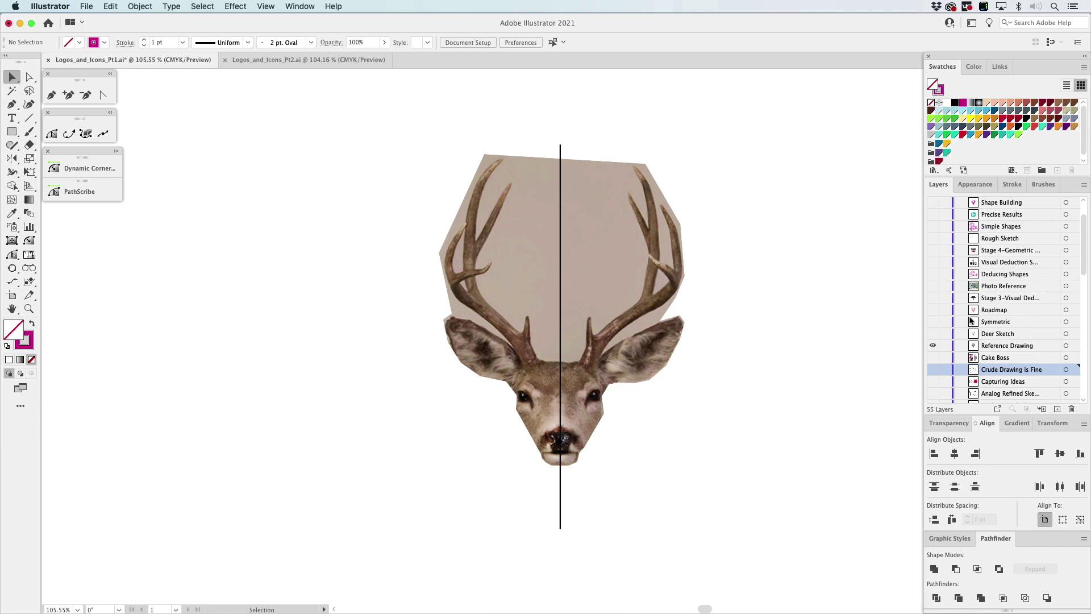
left_click(933, 334)
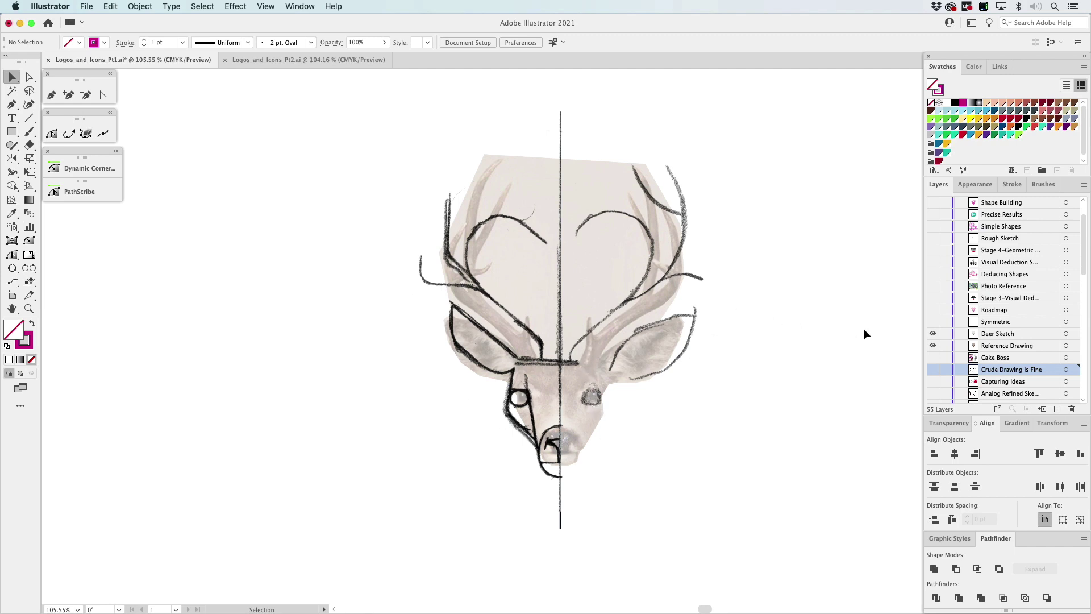
left_click(934, 322)
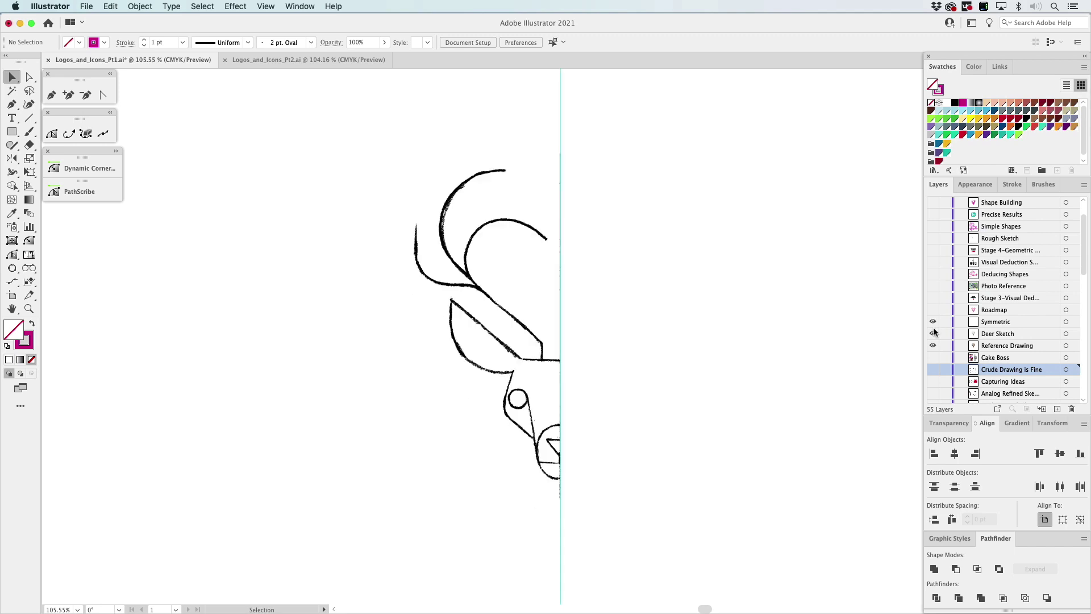
- Hide Deer Sketch and Reference Drawing, and show the Roadmap layer's magenta deer outline
left_click_drag(933, 334, 933, 345)
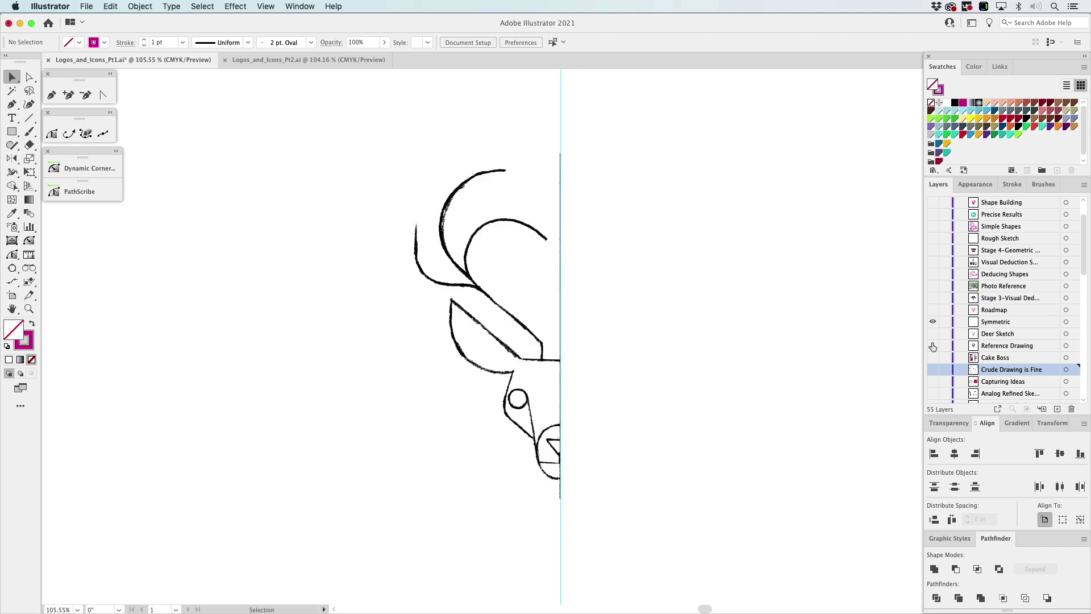
left_click(933, 310)
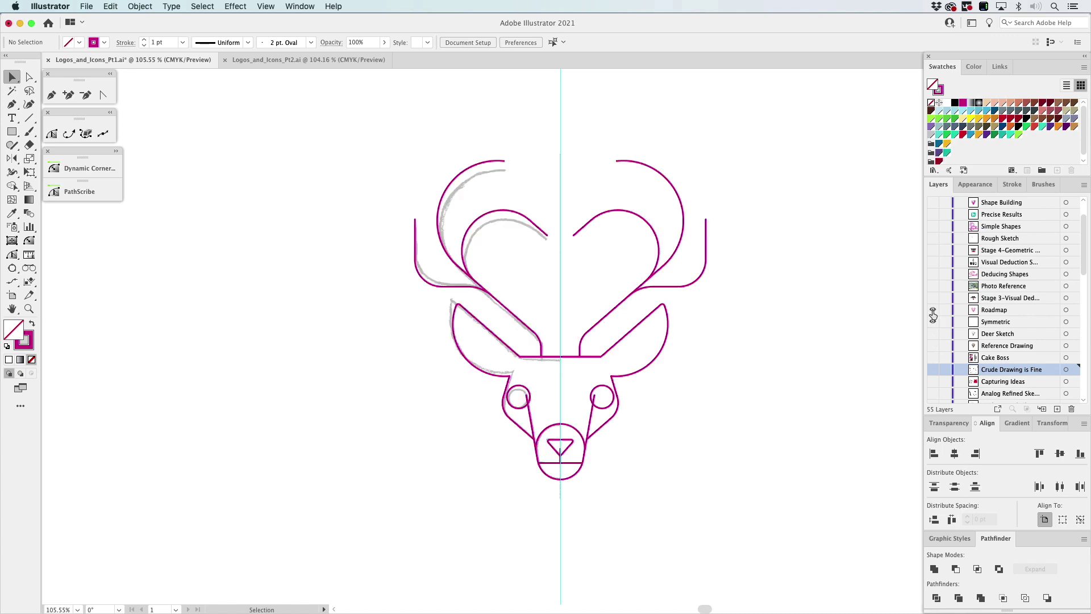